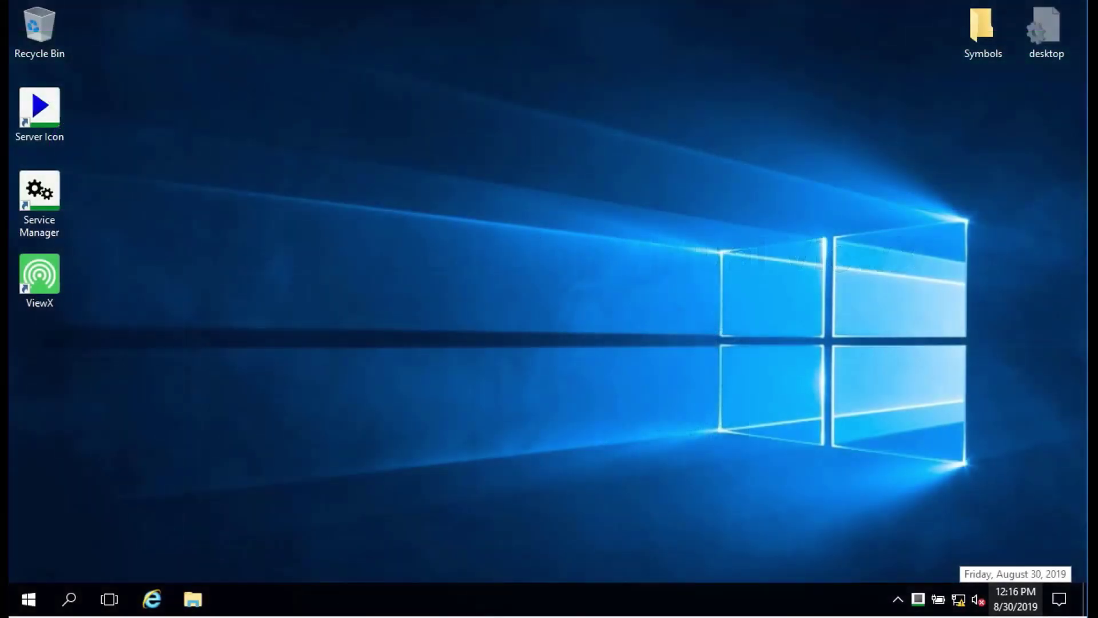
Launch Virtual ViewX Manager from Start and choose 'Activate a Serial Number offline'.
left_click(26, 604)
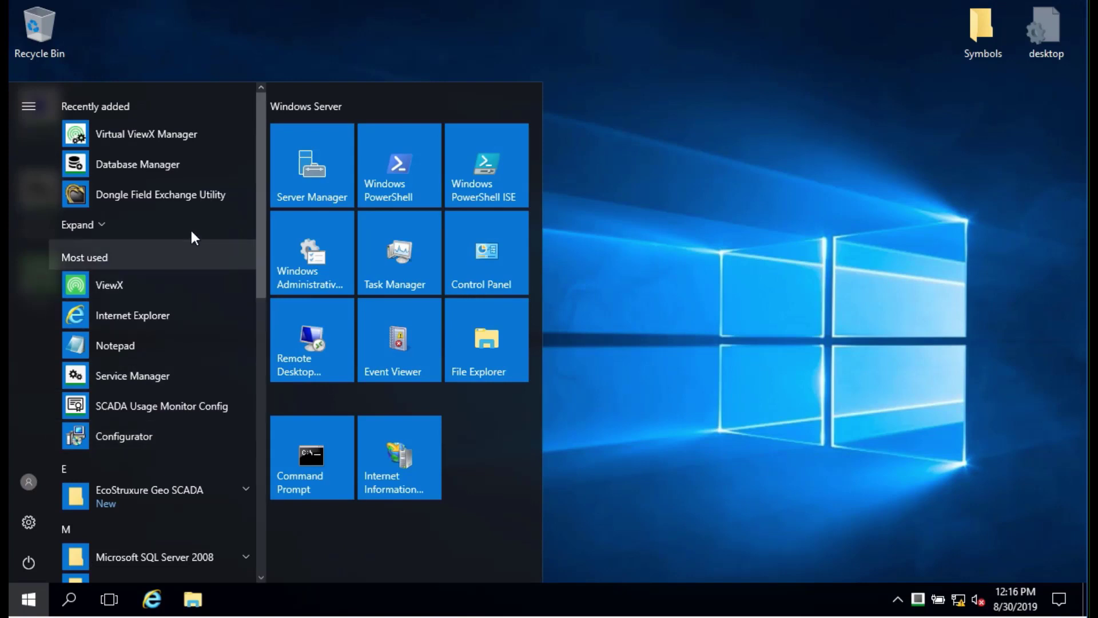
left_click(187, 132)
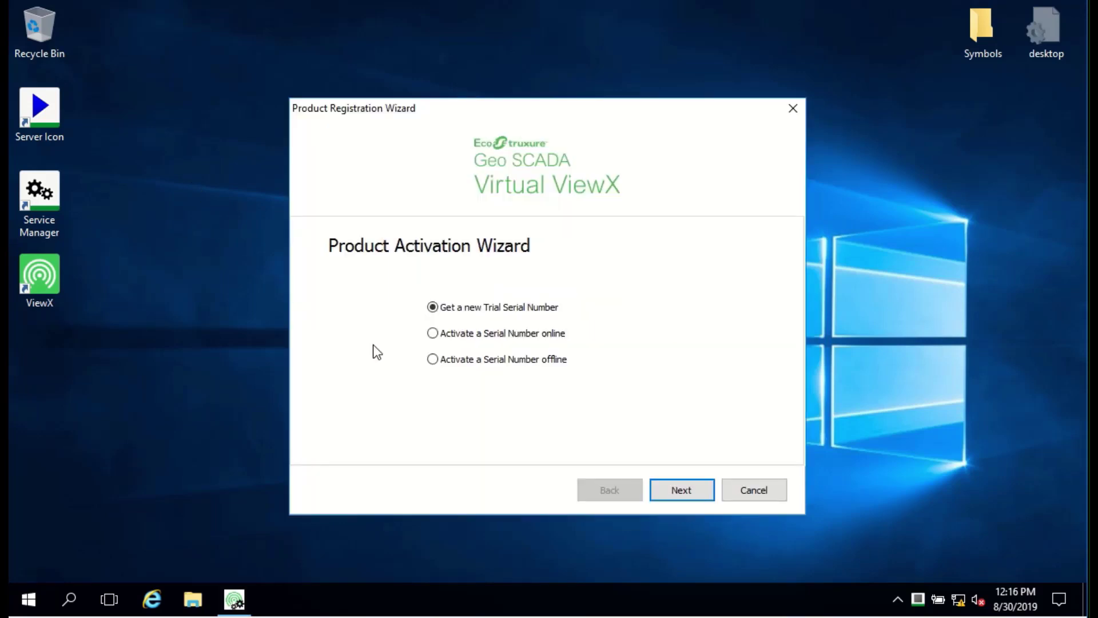
left_click(435, 361)
left_click(692, 491)
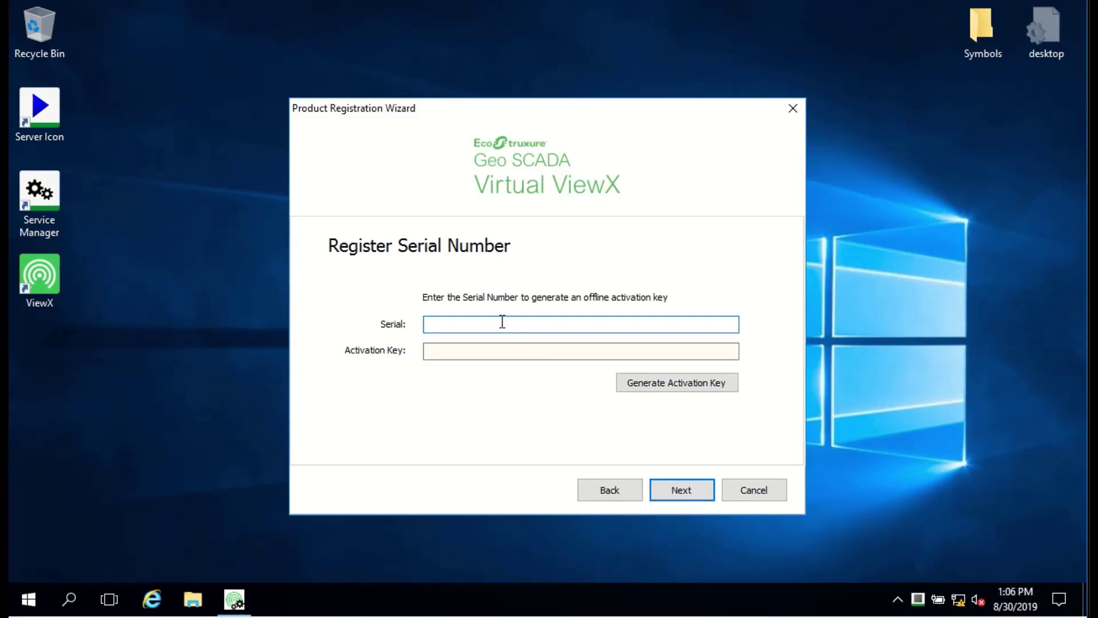
Paste the serial number, generate its offline activation key, and copy that key.
key("ctrl+v")
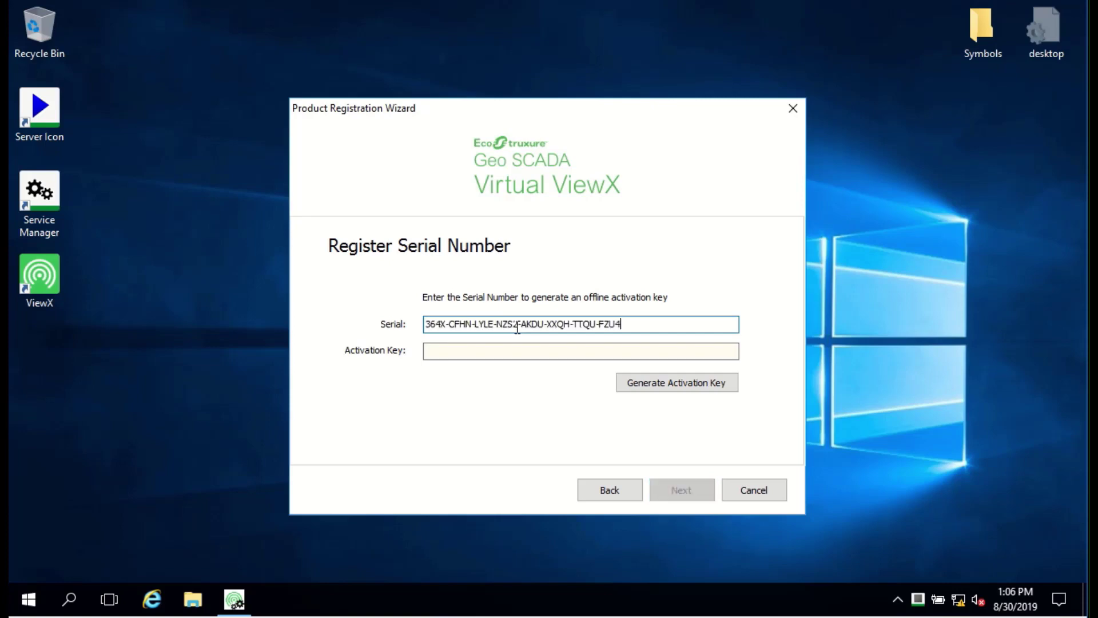
left_click(650, 387)
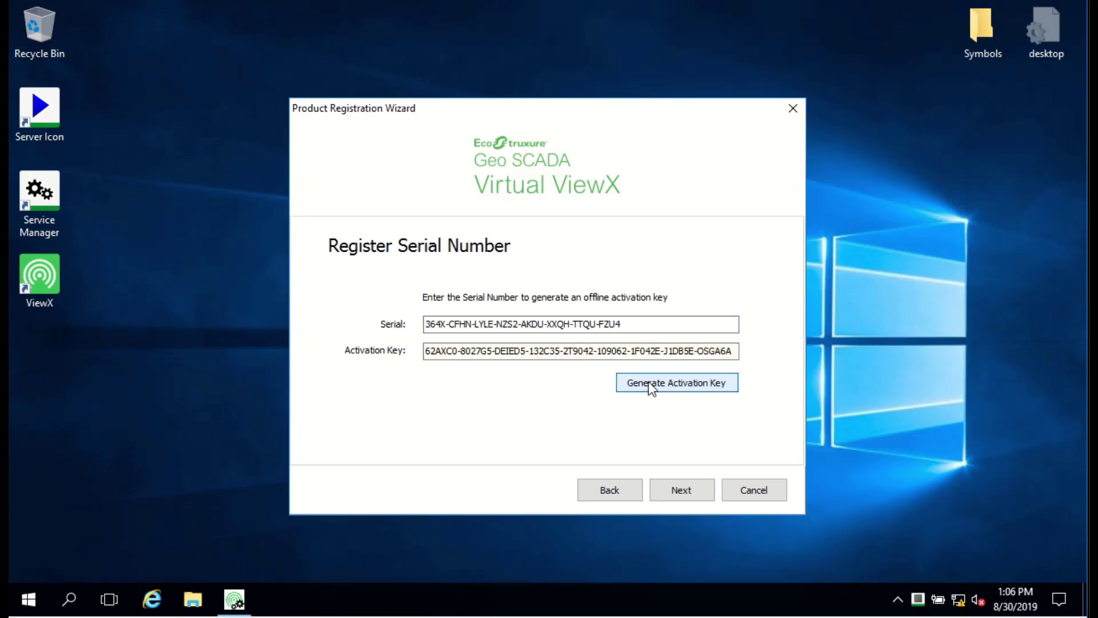
left_click_drag(733, 351, 417, 350)
right_click(440, 351)
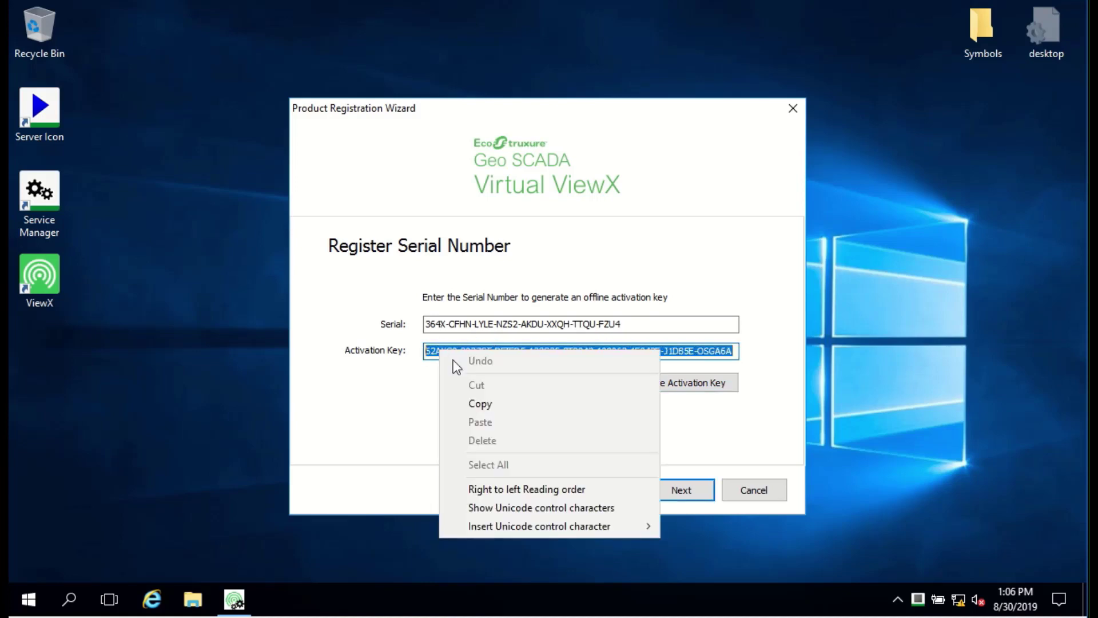
left_click(479, 405)
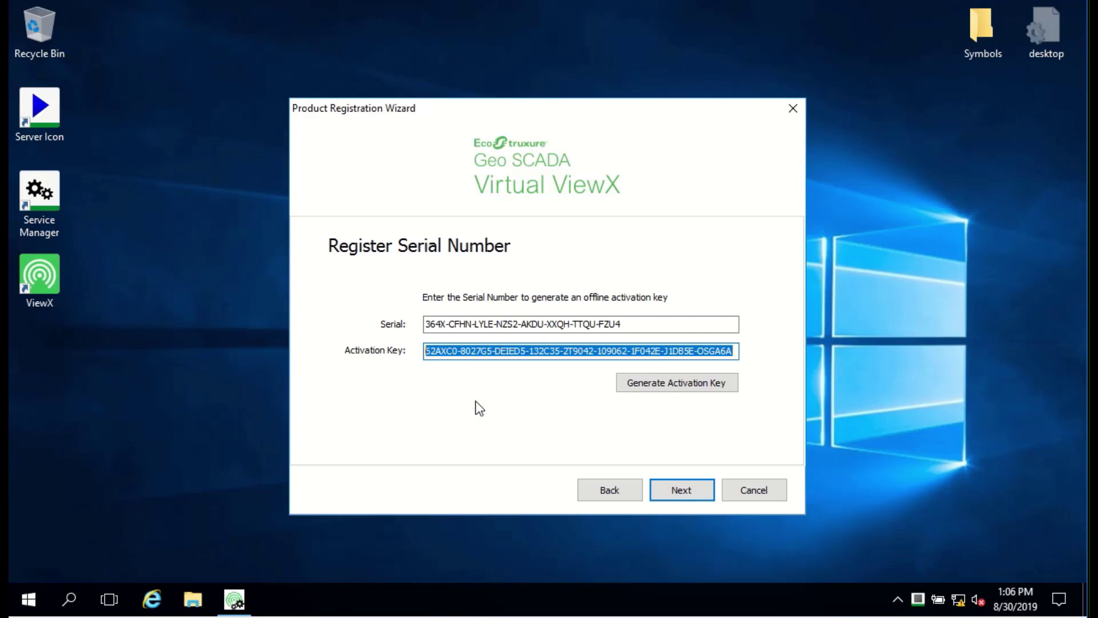
Paste the emailed validation key to activate the licence, then finish the registration wizard.
left_click(688, 492)
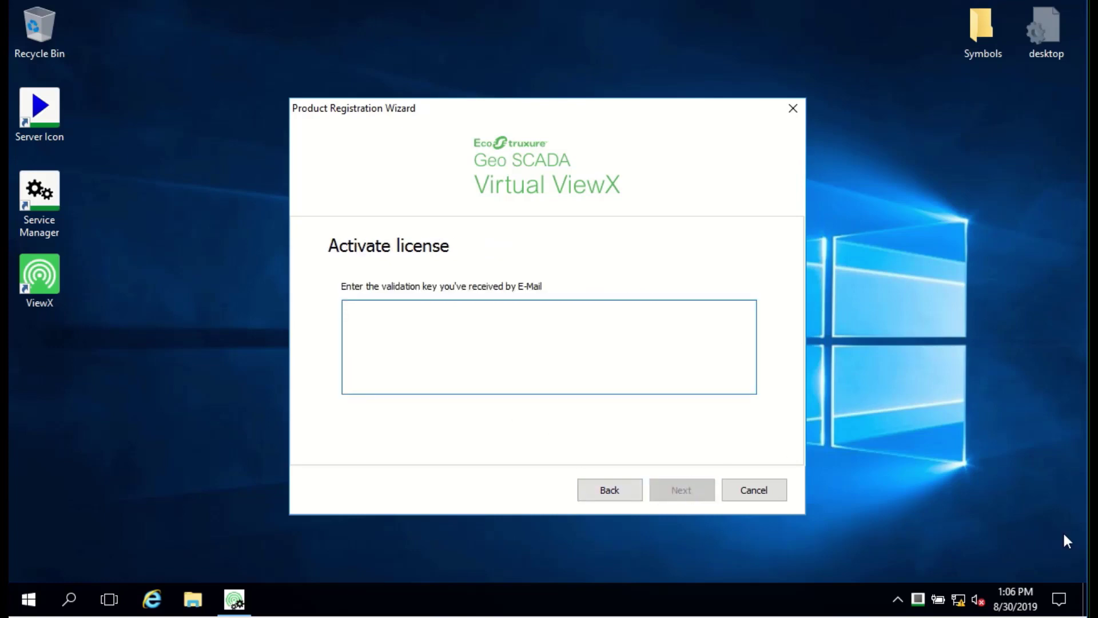
right_click(391, 322)
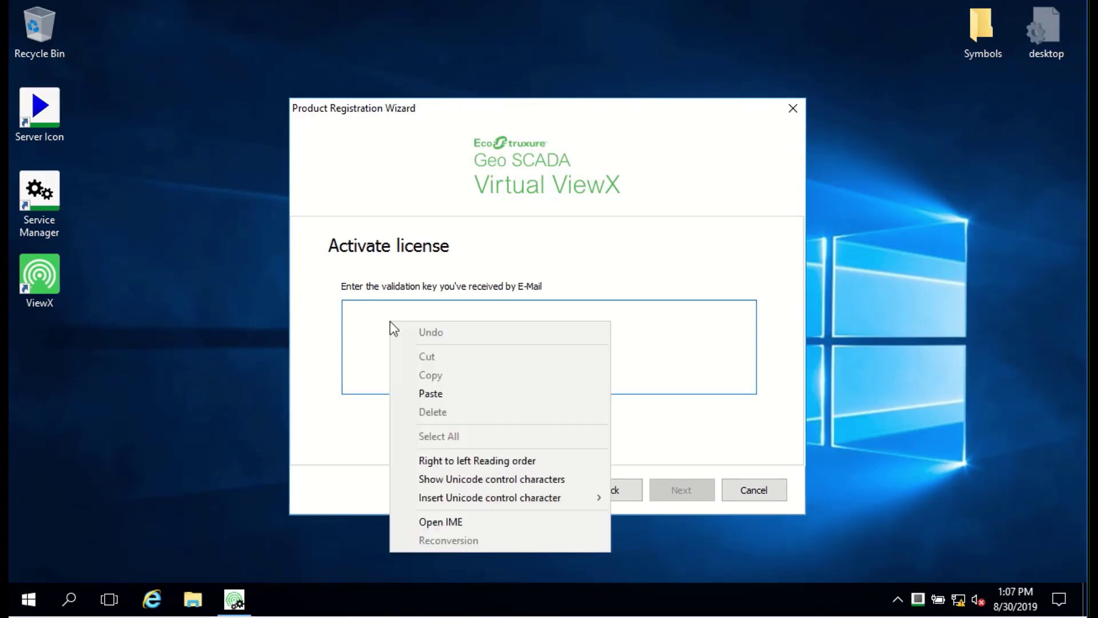
left_click(434, 395)
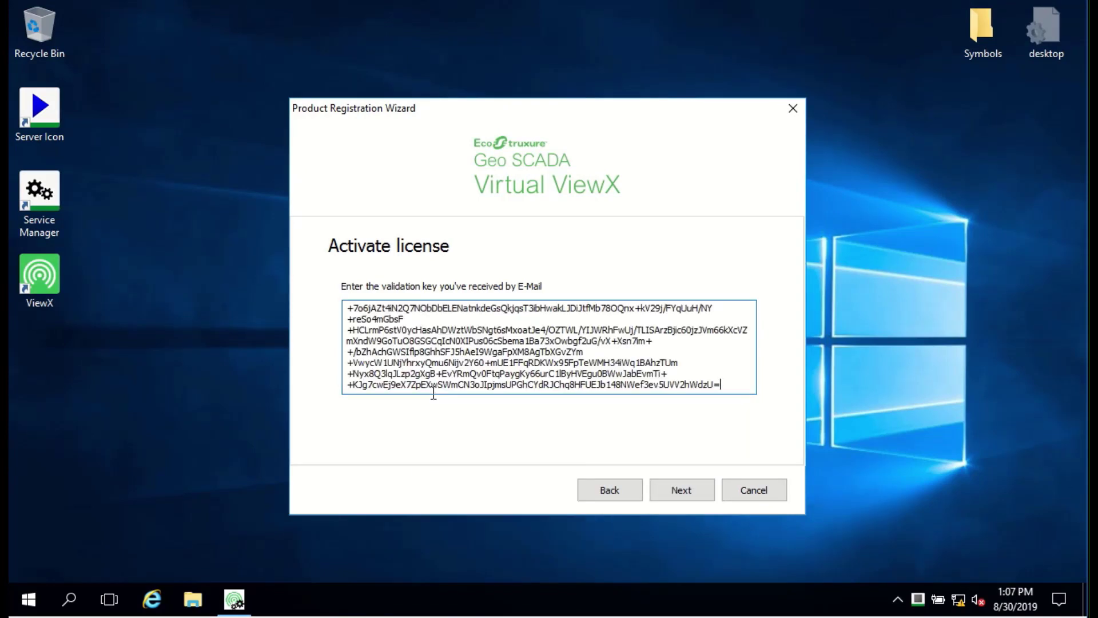
left_click(685, 490)
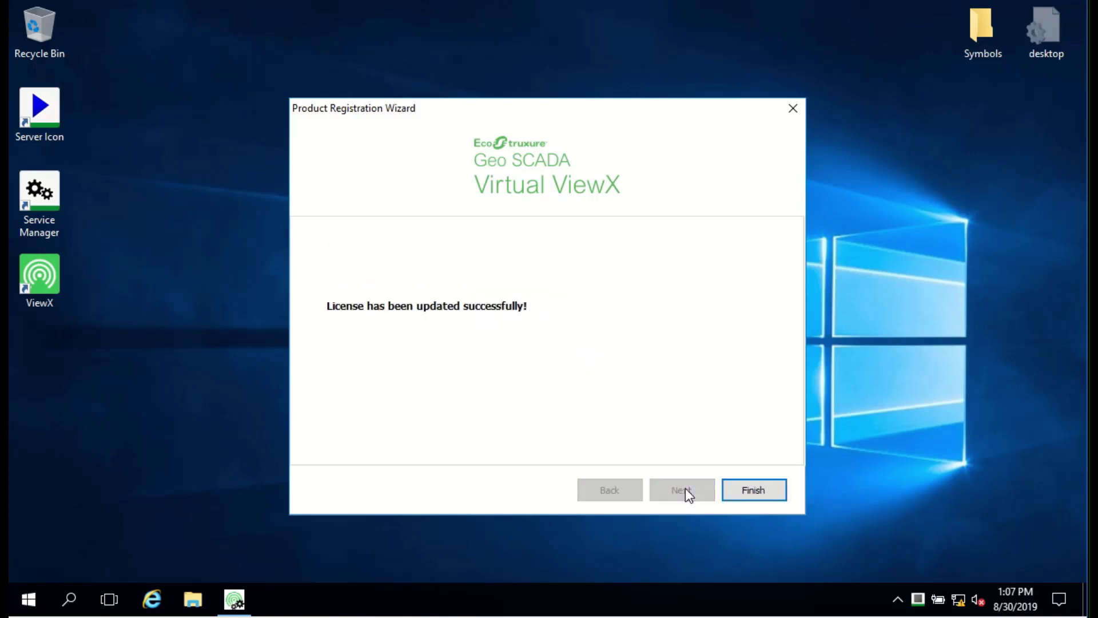
left_click(750, 490)
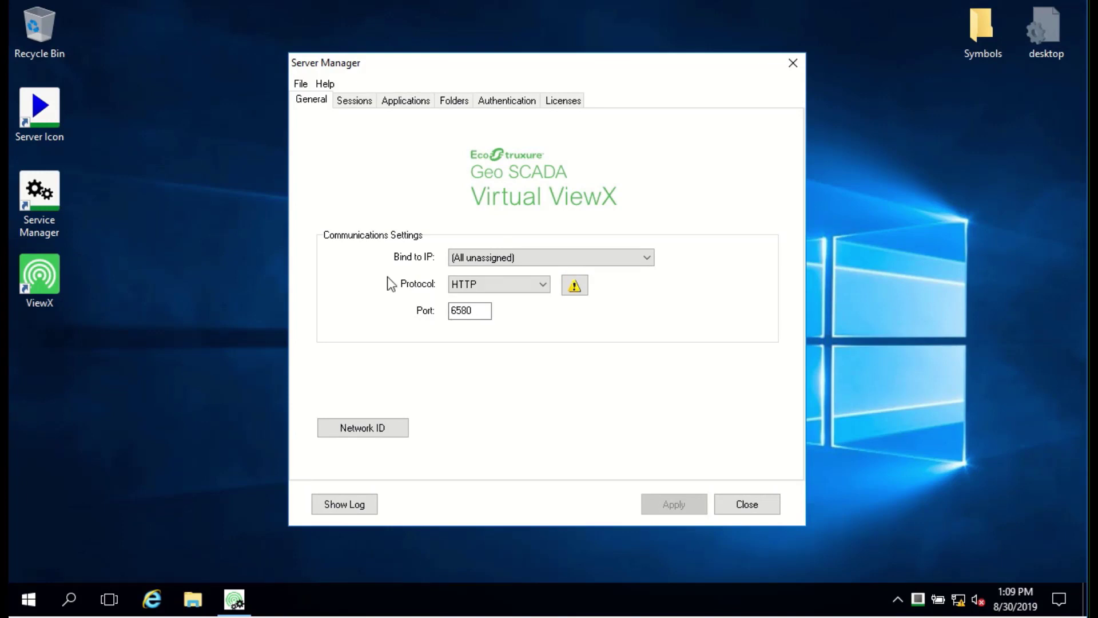
Switch from the port 6580 General settings to the Sessions tab.
left_click(356, 101)
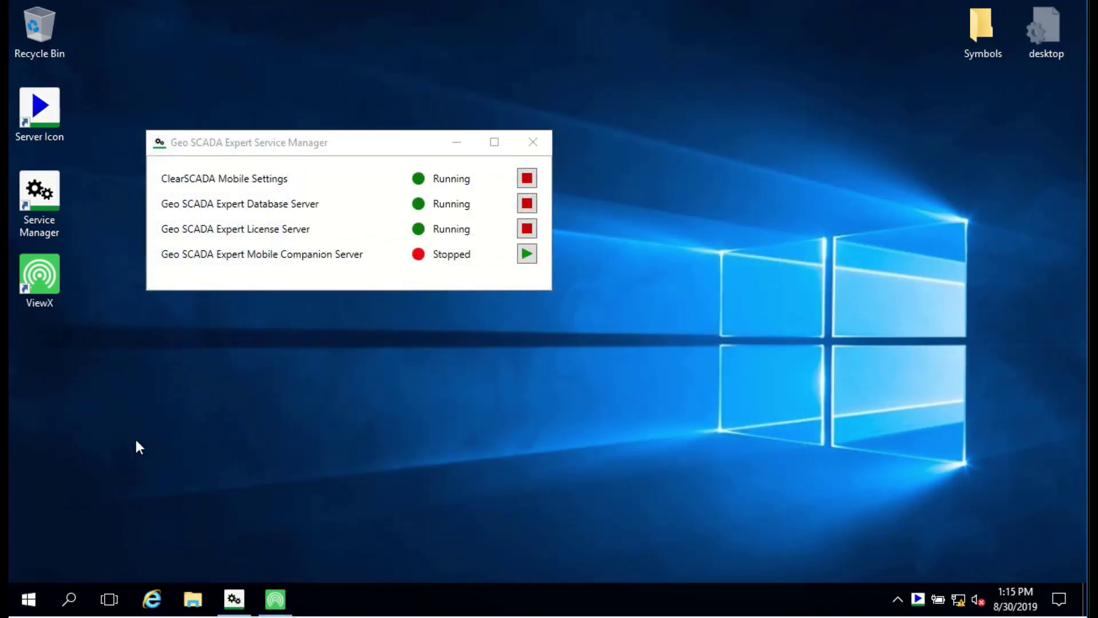
Maximize ViewX and log on as Administrator with the account password.
left_click(277, 599)
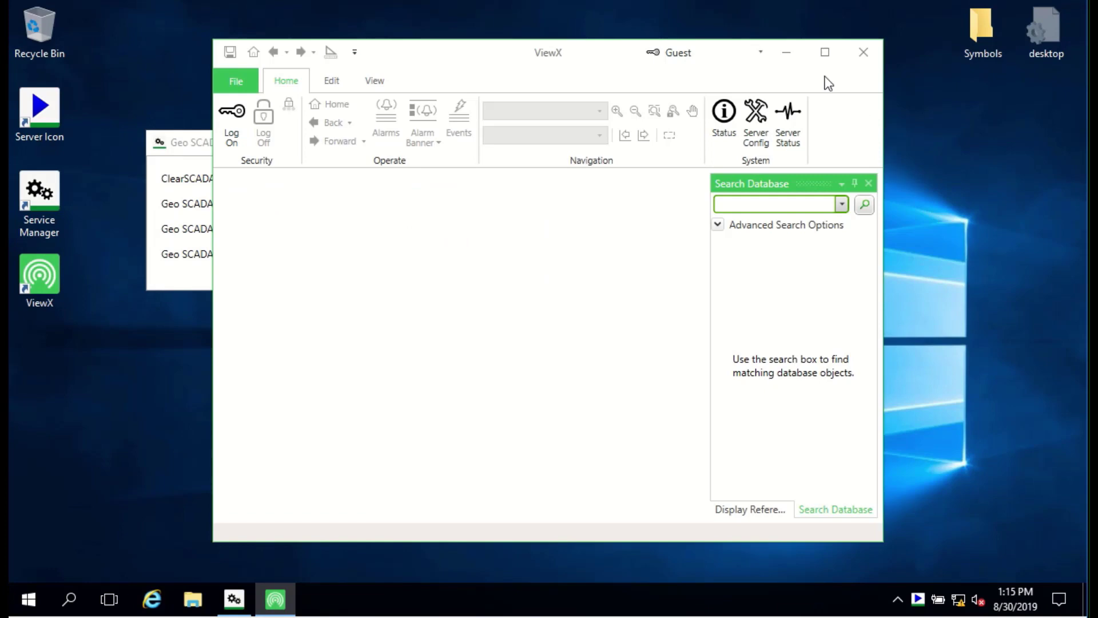
left_click(825, 52)
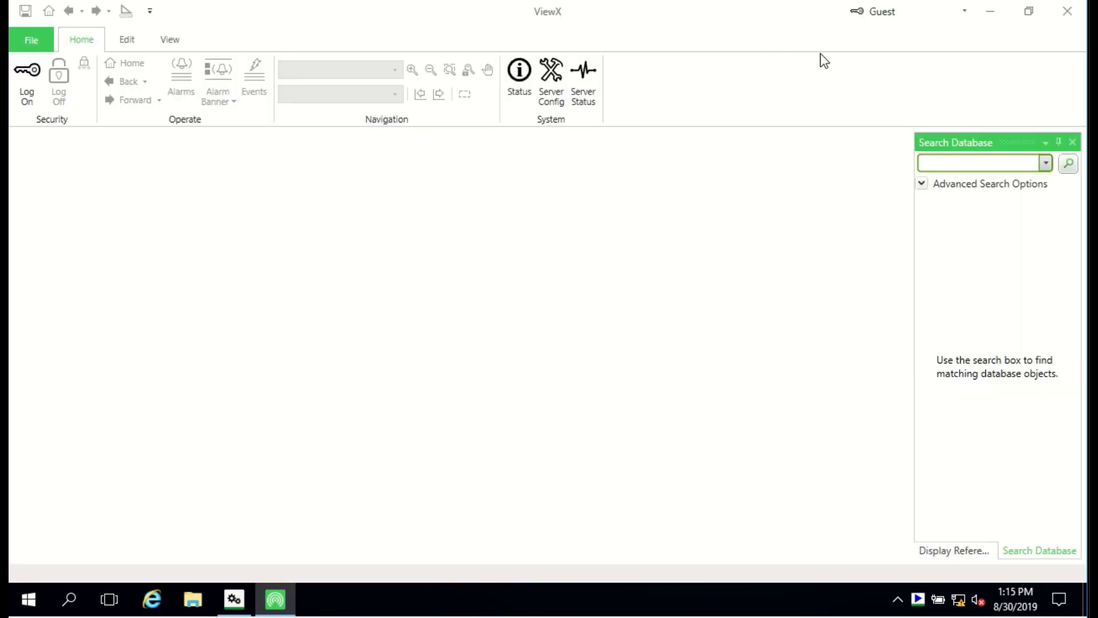
left_click(35, 78)
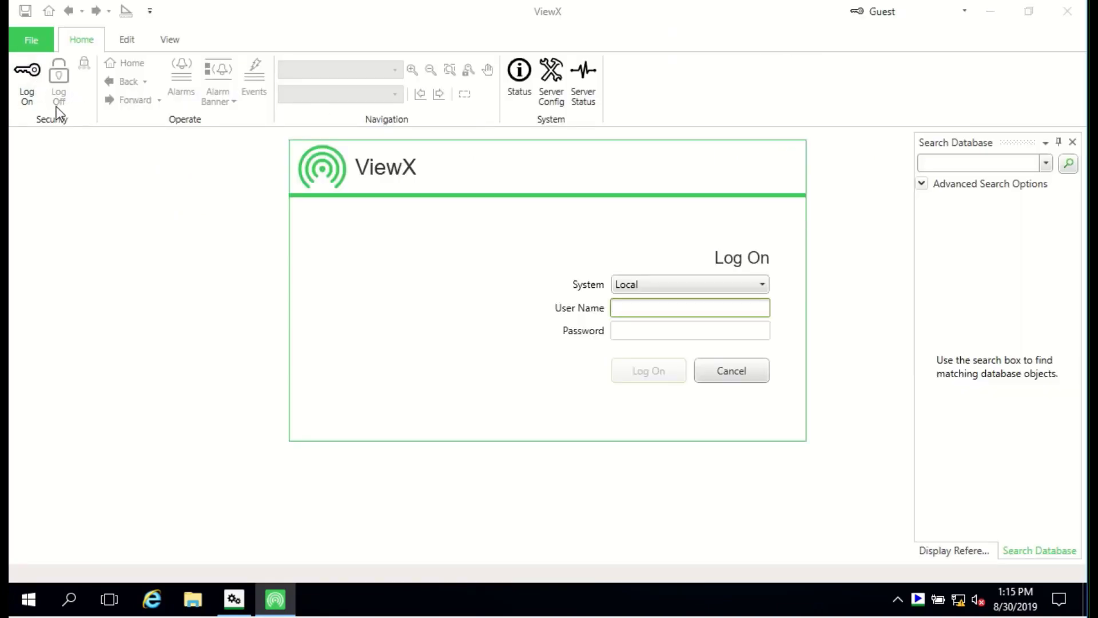
type("Ad")
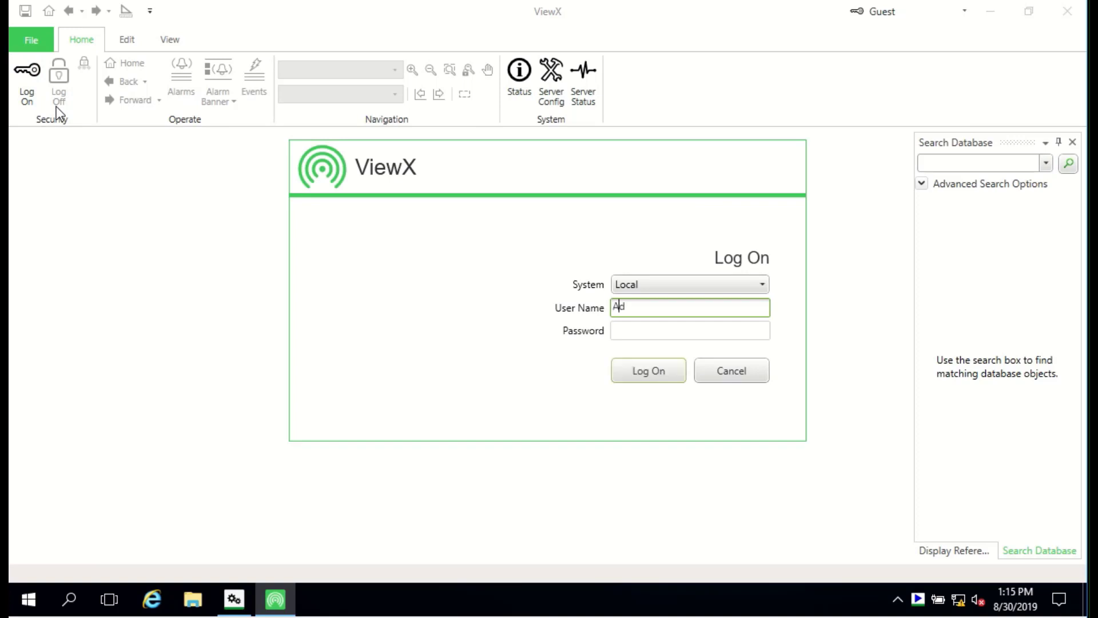
type("ministrator")
key("Tab")
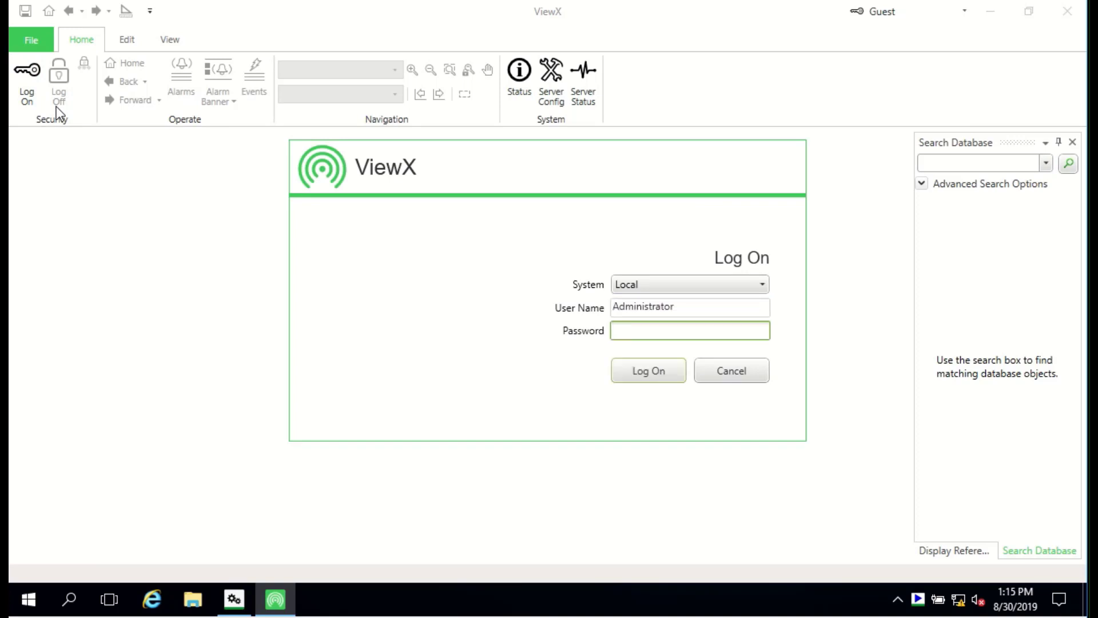
type("******************")
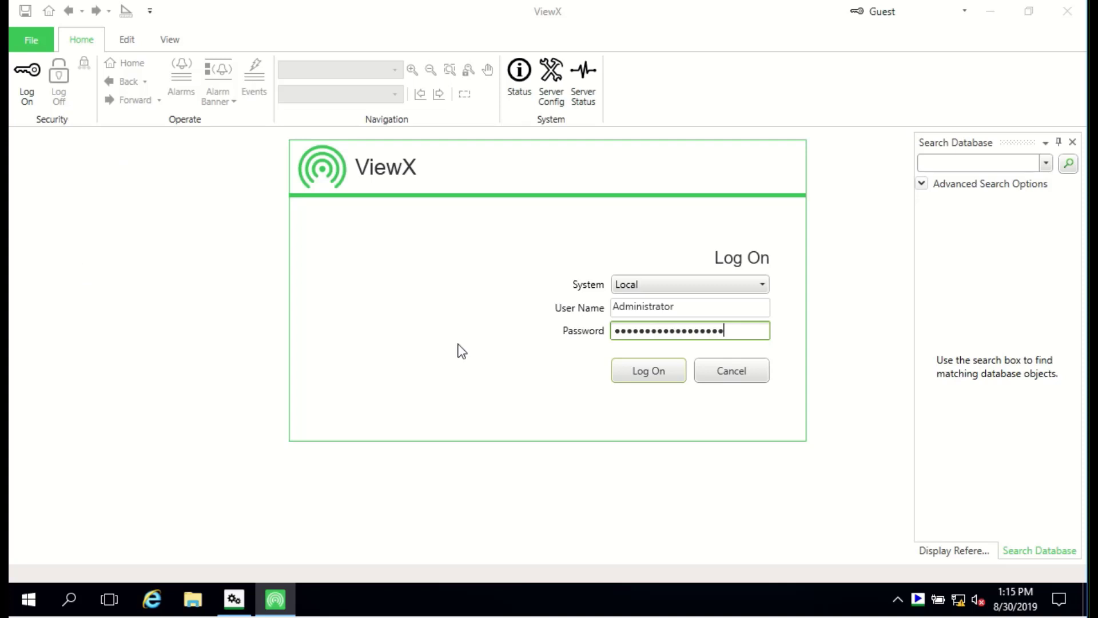
left_click(640, 375)
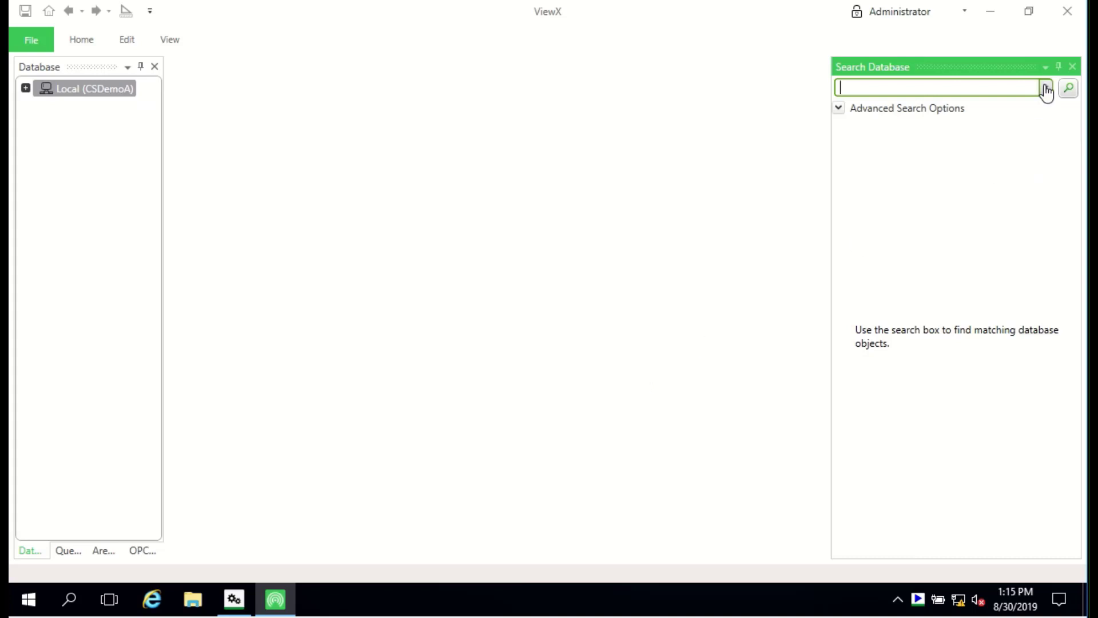
Close the Search Database pane and expand Local (CSDemoA) in the Database tree.
left_click(1072, 67)
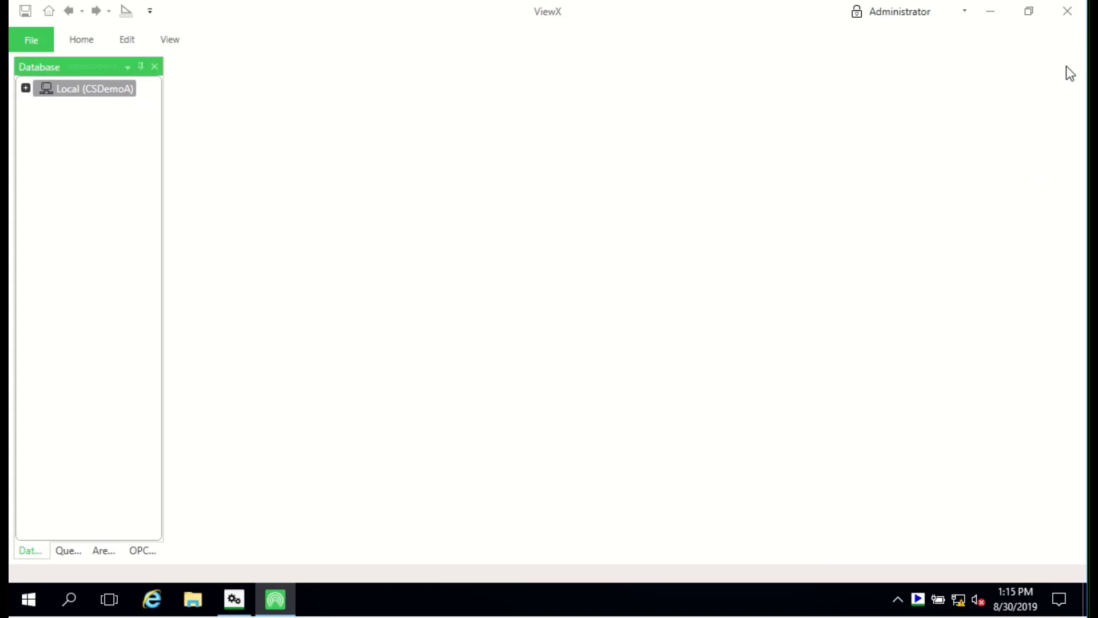
left_click(25, 87)
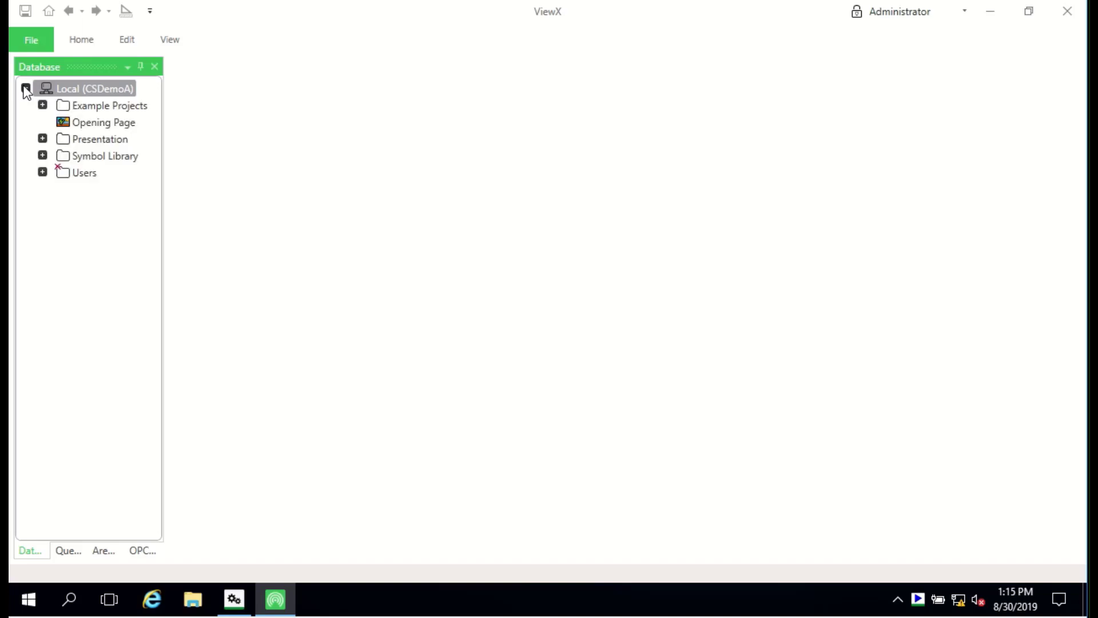
left_click(90, 40)
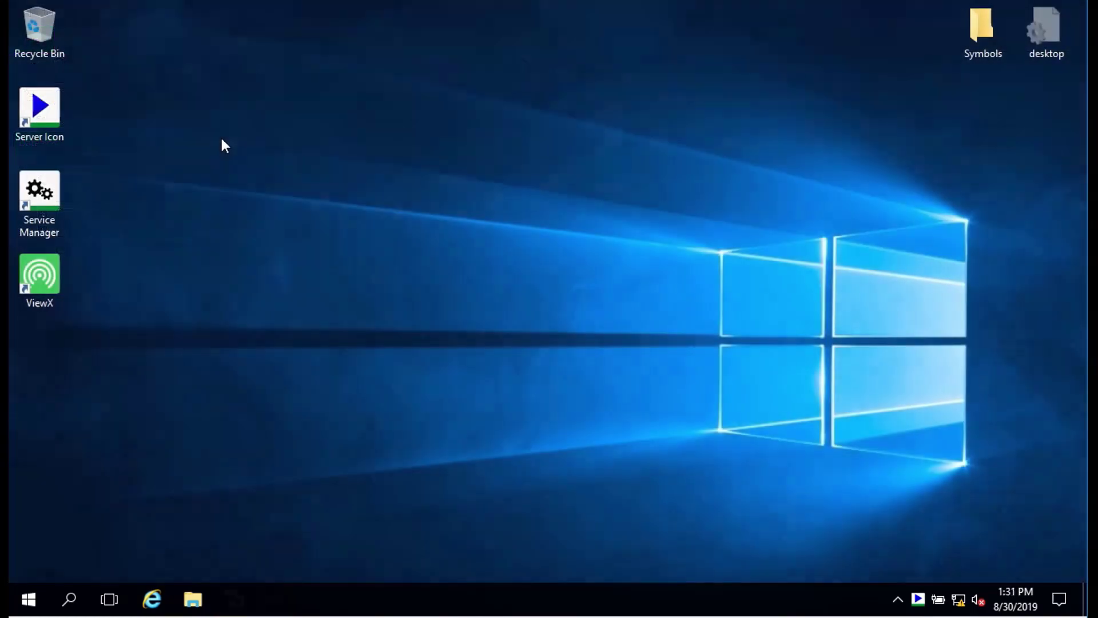
Restart Windows with the default shutdown reason despite another signed-in user.
left_click(32, 605)
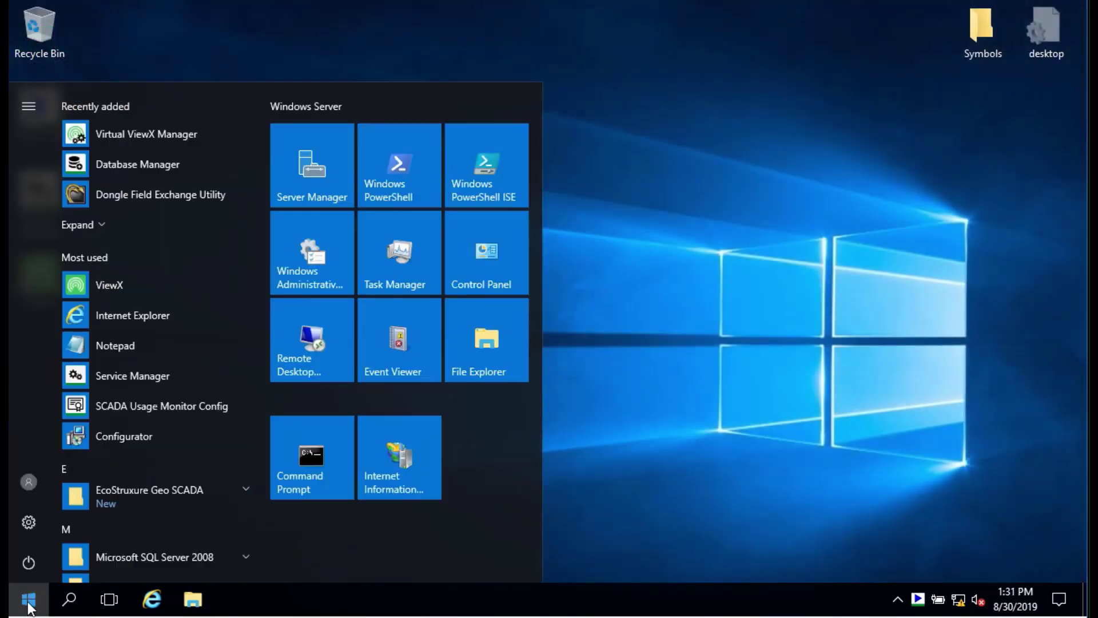
left_click(27, 566)
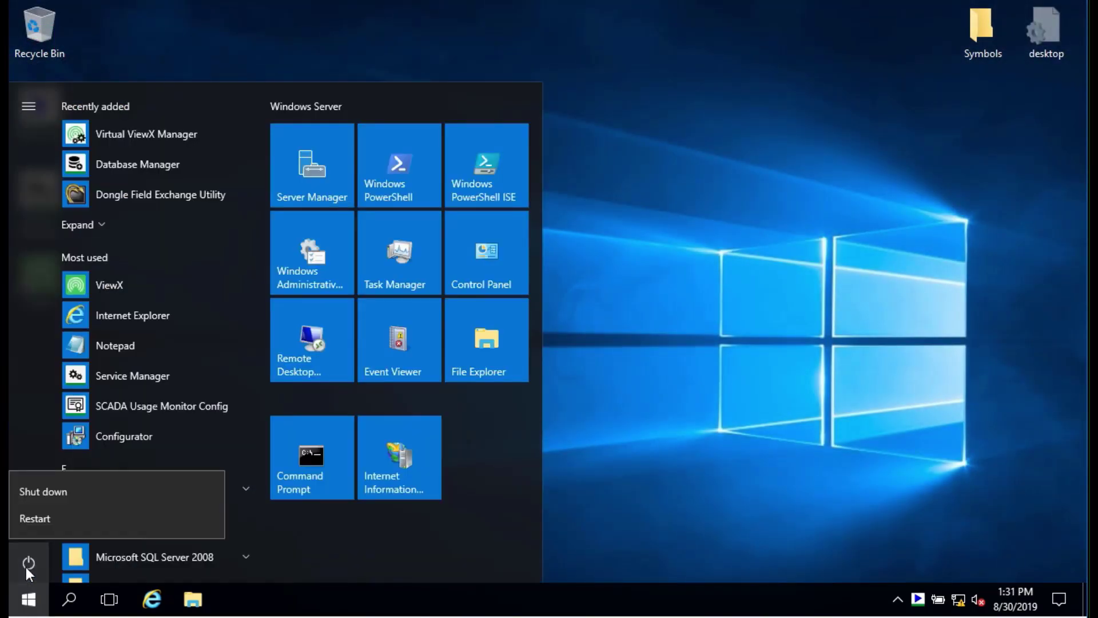
left_click(46, 519)
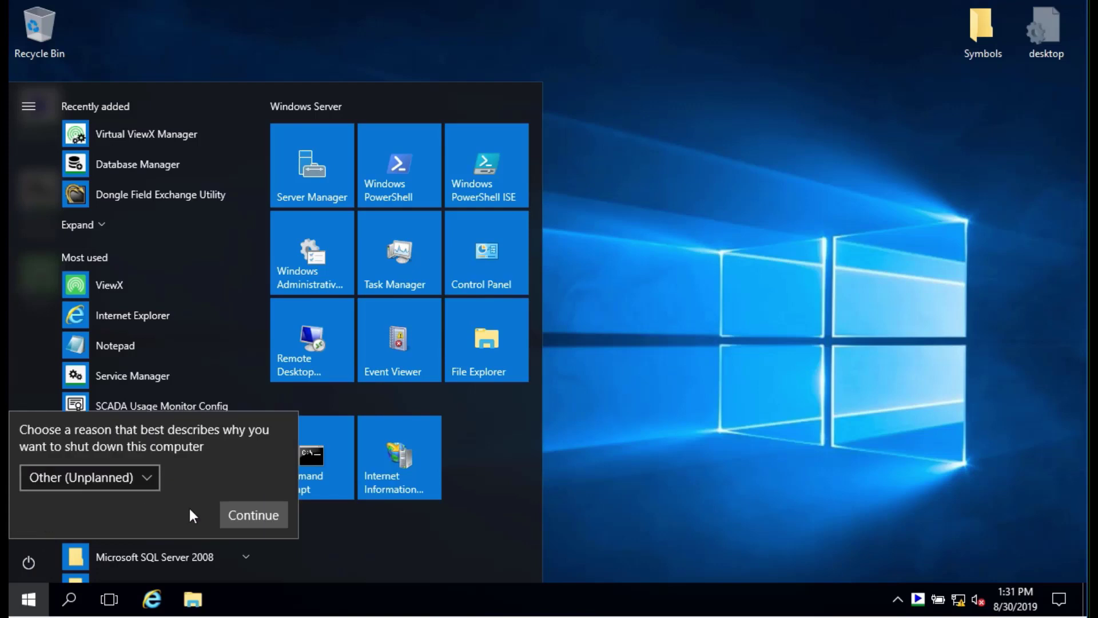
left_click(259, 514)
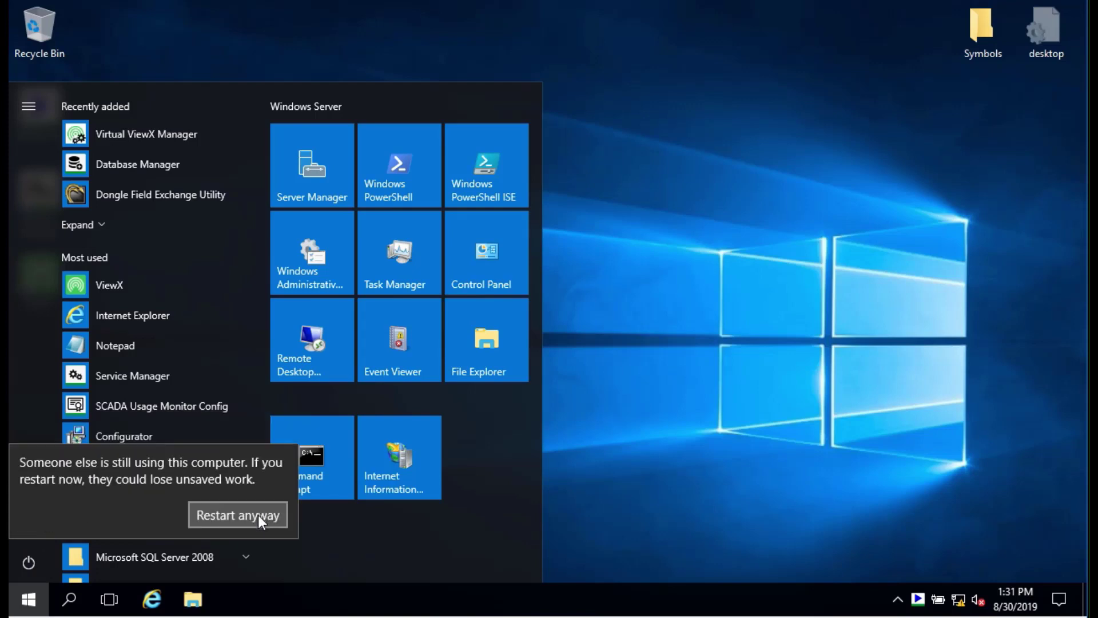
left_click(263, 513)
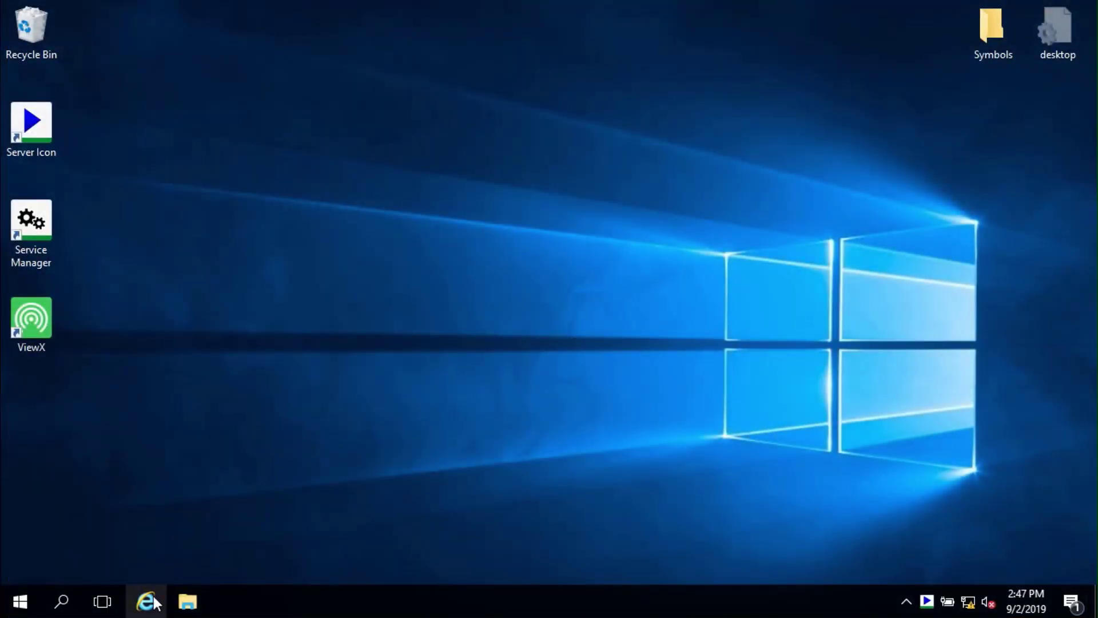
left_click(146, 602)
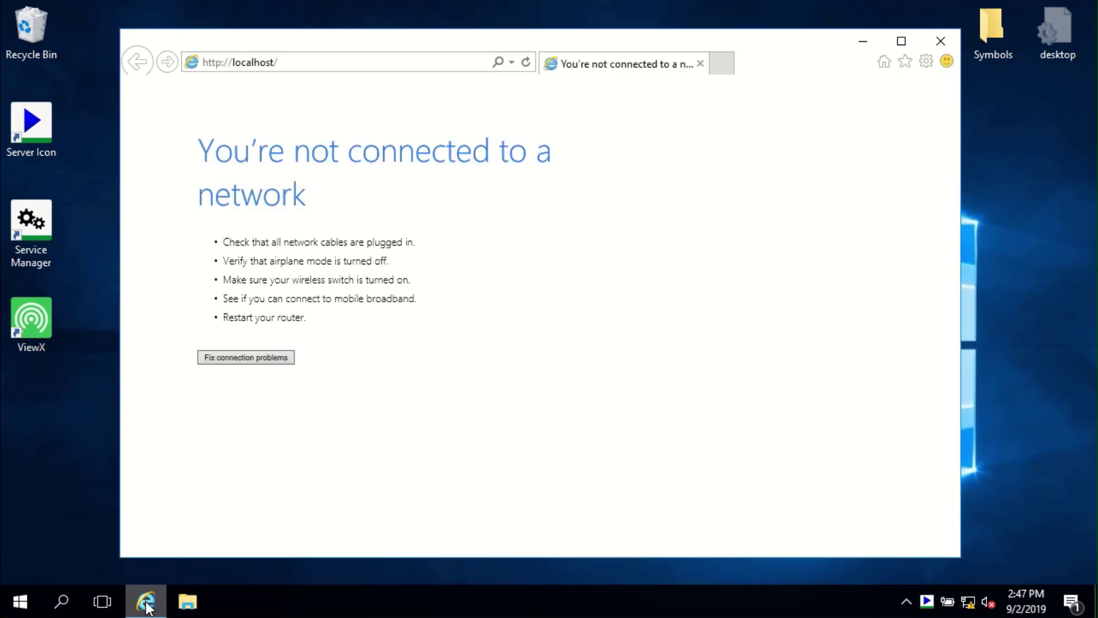
left_click(296, 62)
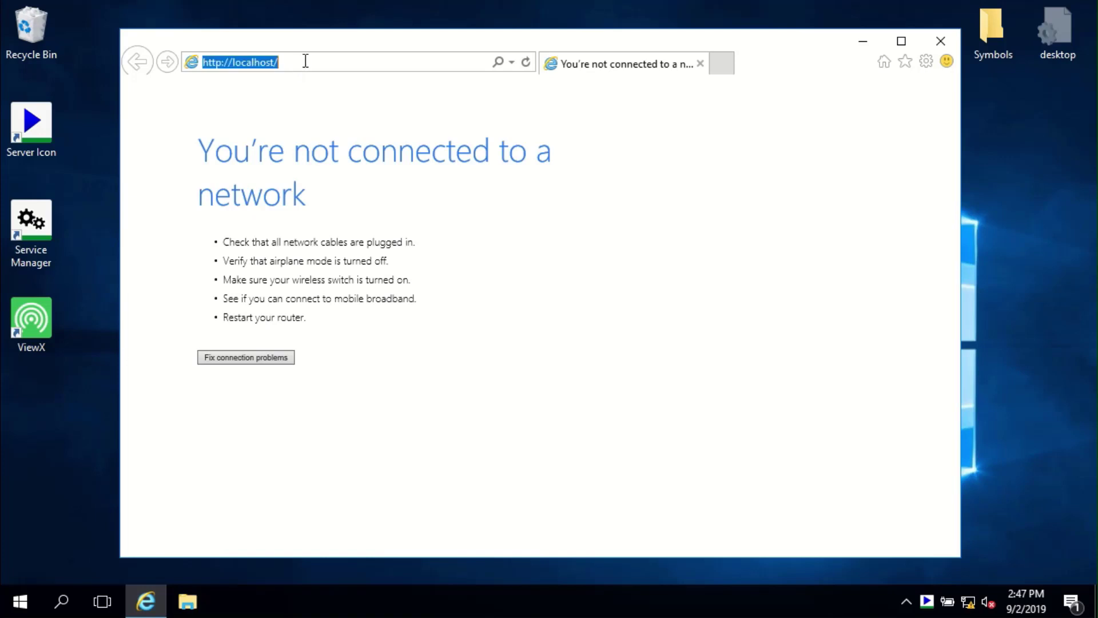
left_click(306, 62)
key("BackSpace")
type(":")
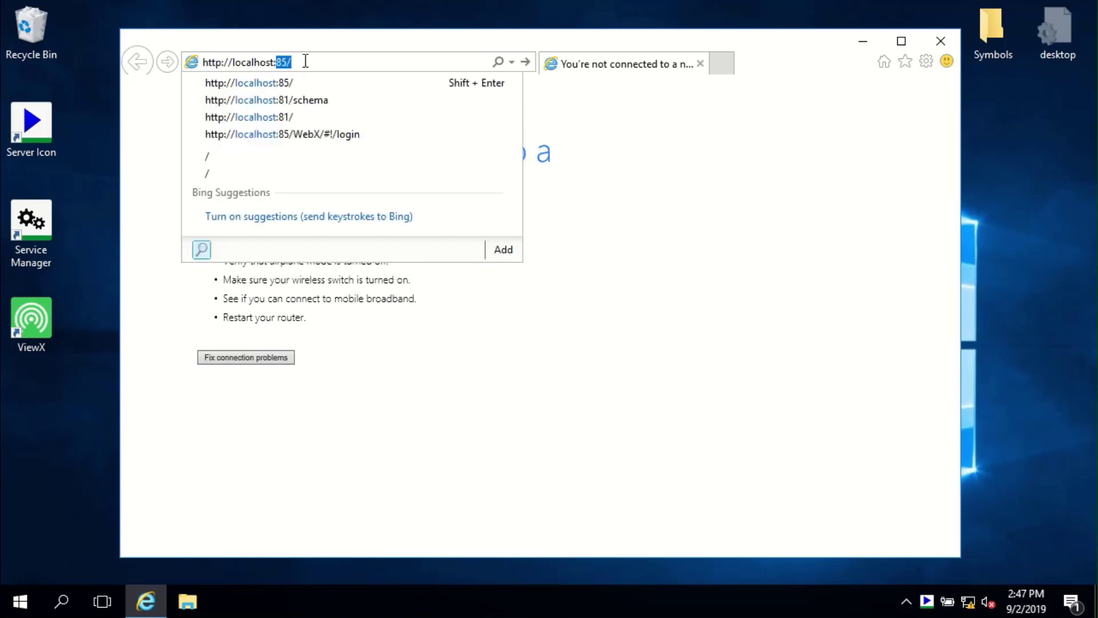
key("Return")
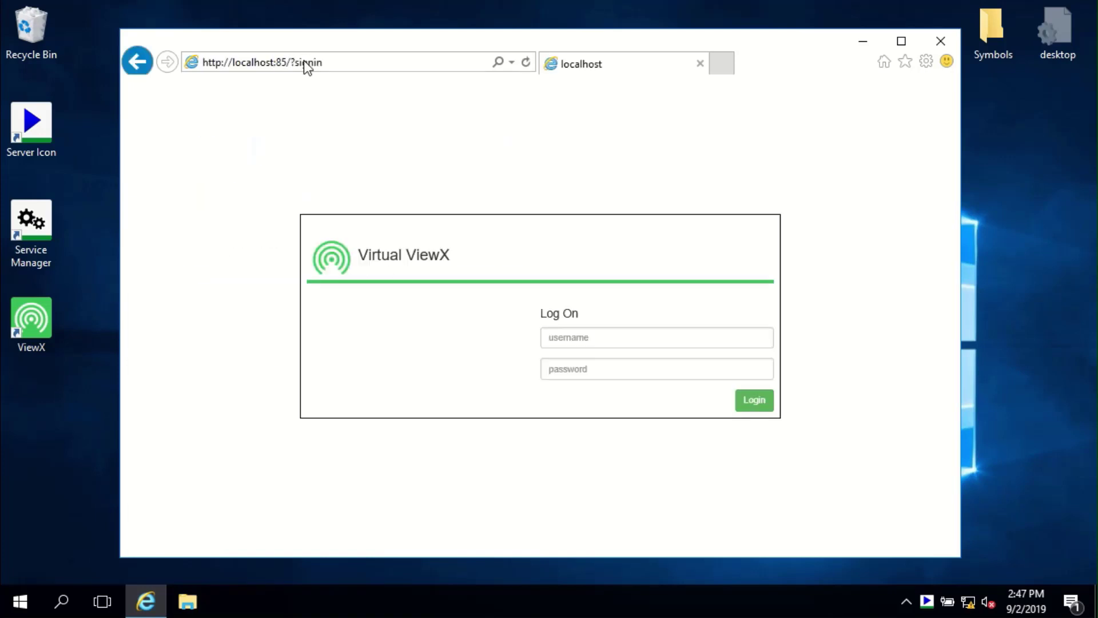
Sign in to Virtual ViewX with the saved example administrator login.
left_click(576, 337)
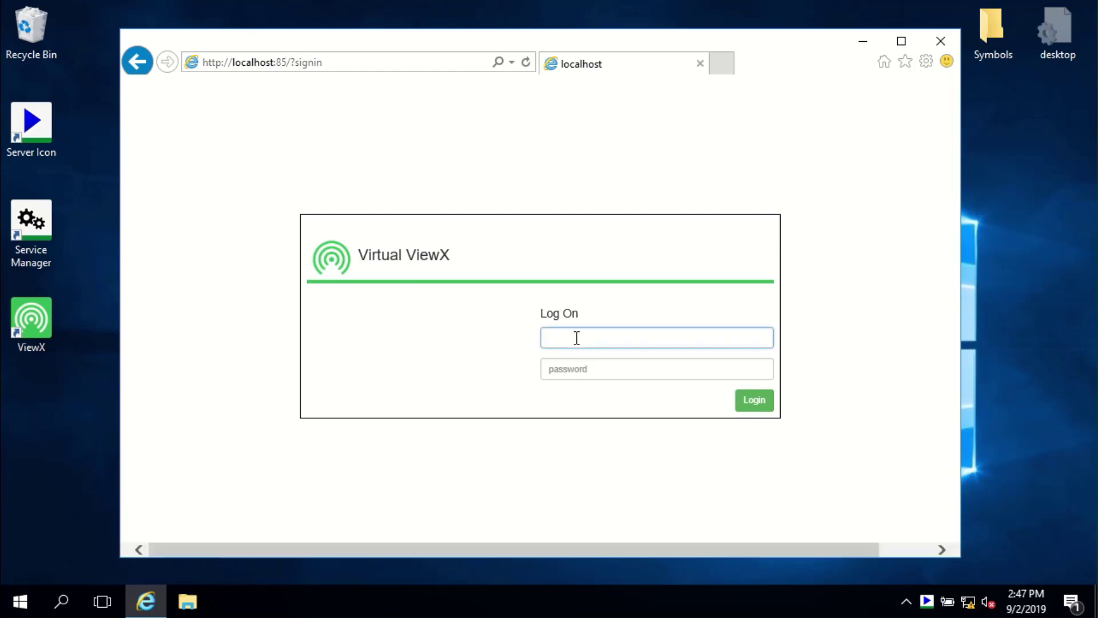
type("A")
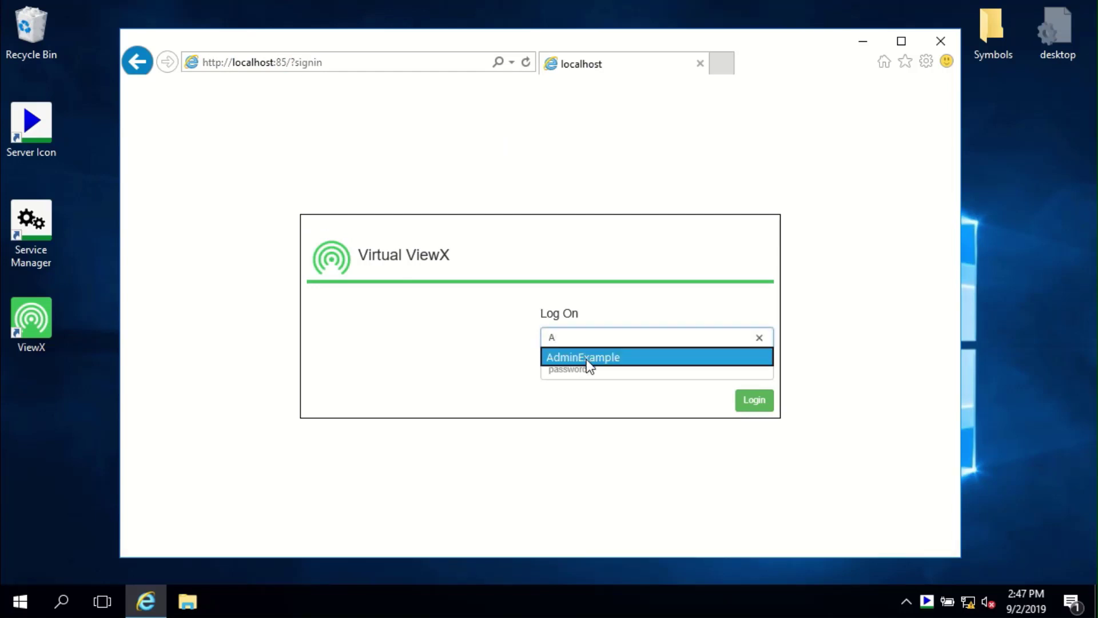
left_click(585, 358)
left_click(752, 402)
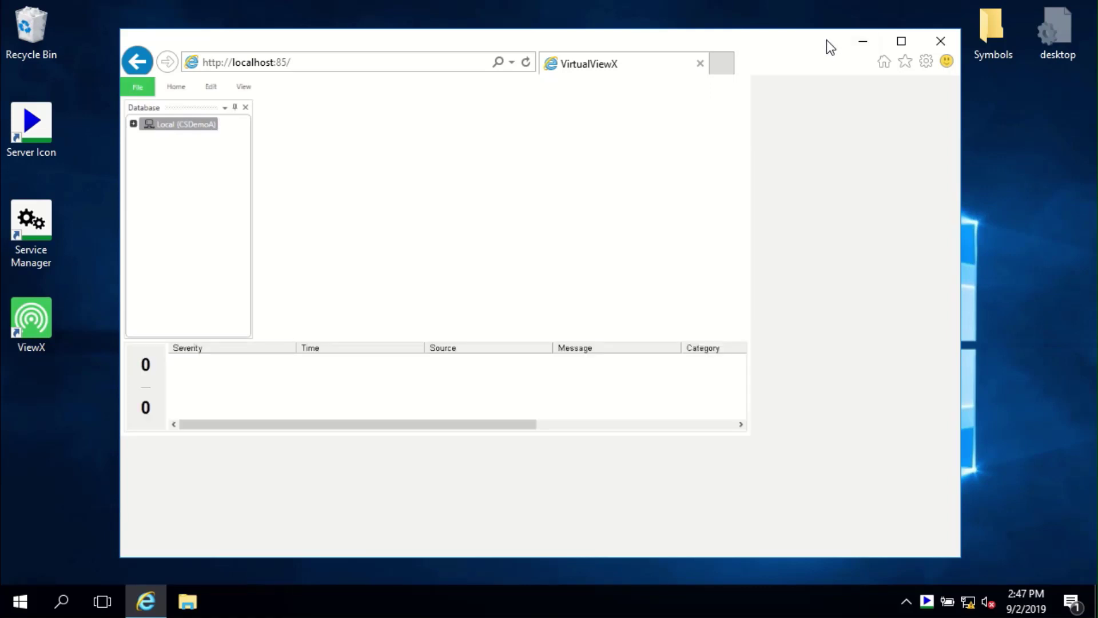
Maximize and restore the browser, then display Project Samples from the Opening Page.
left_click(902, 41)
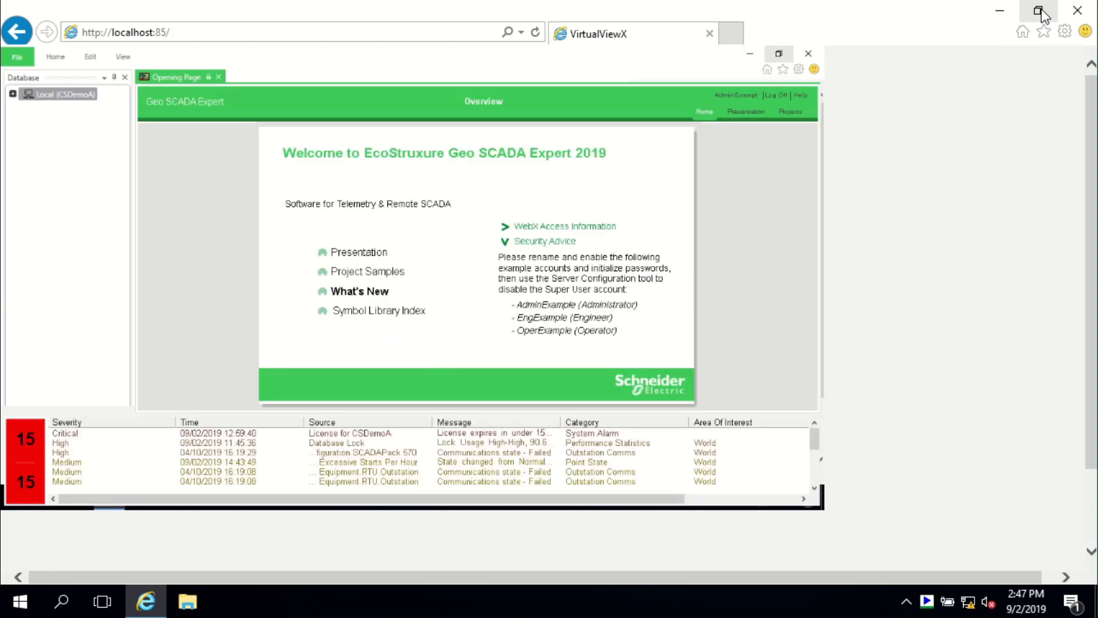
left_click(1042, 11)
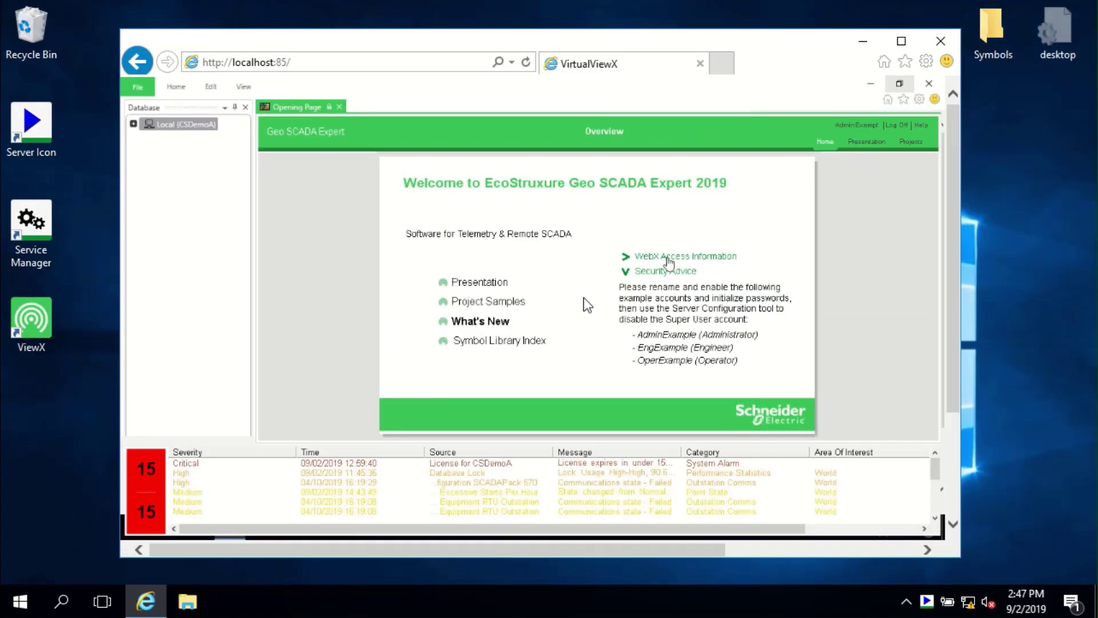
right_click(482, 304)
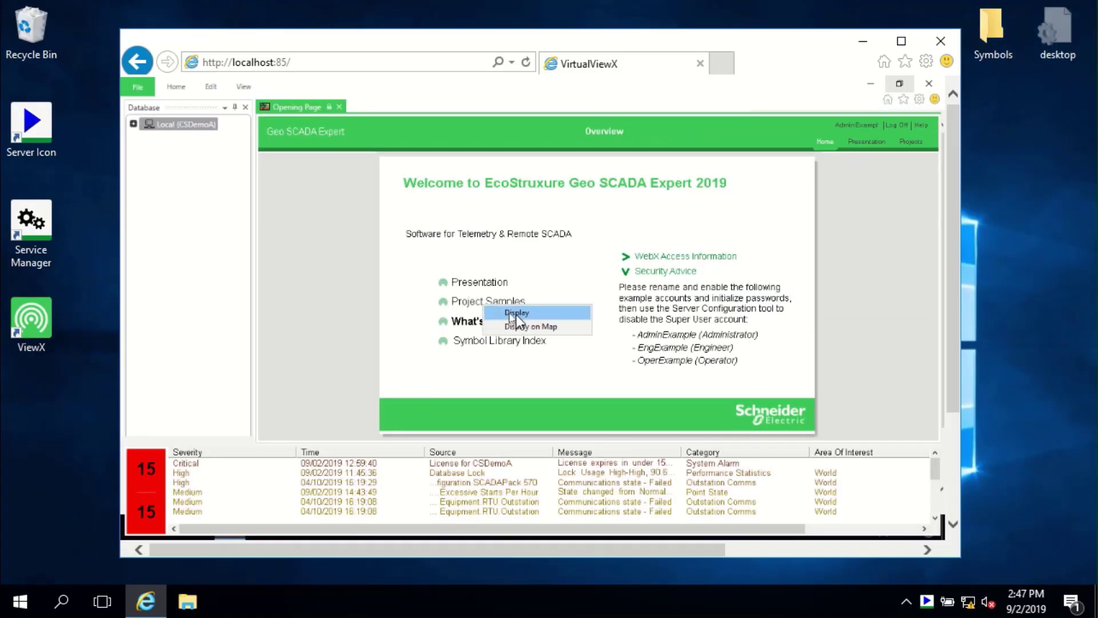
left_click(516, 315)
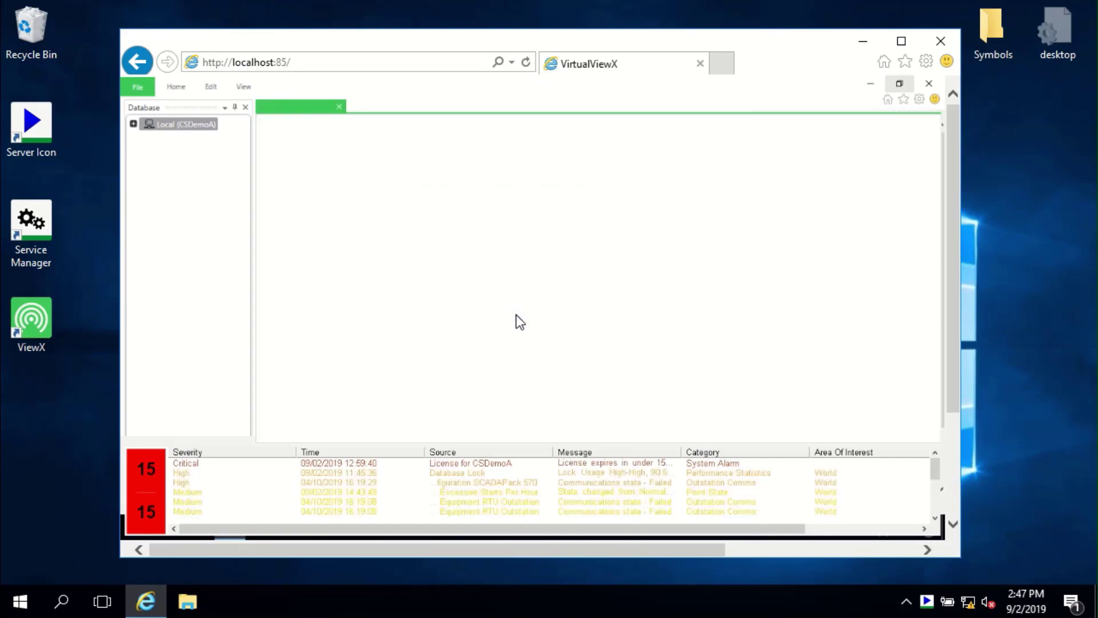